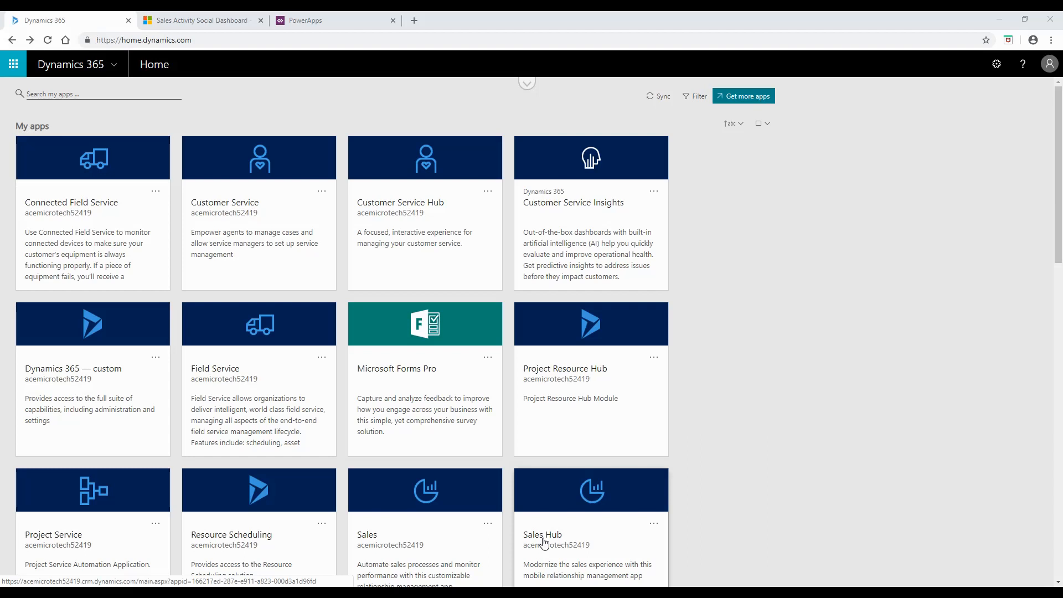
- Open the Sales Hub app from the Dynamics 365 home page
{"action": "left_click", "coordinate": [543, 541]}
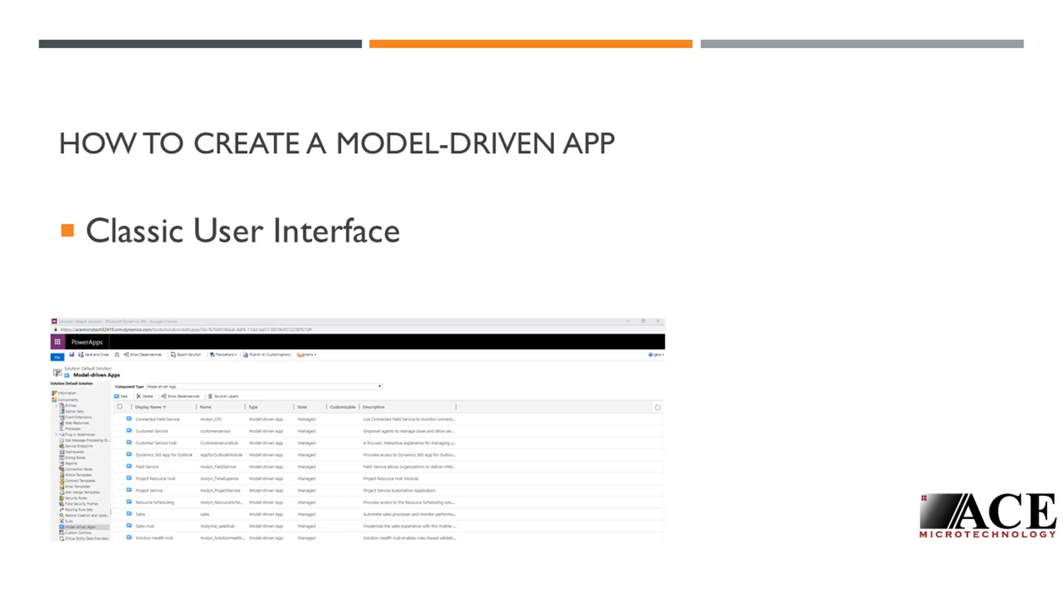
{"action": "key", "text": "Right"}
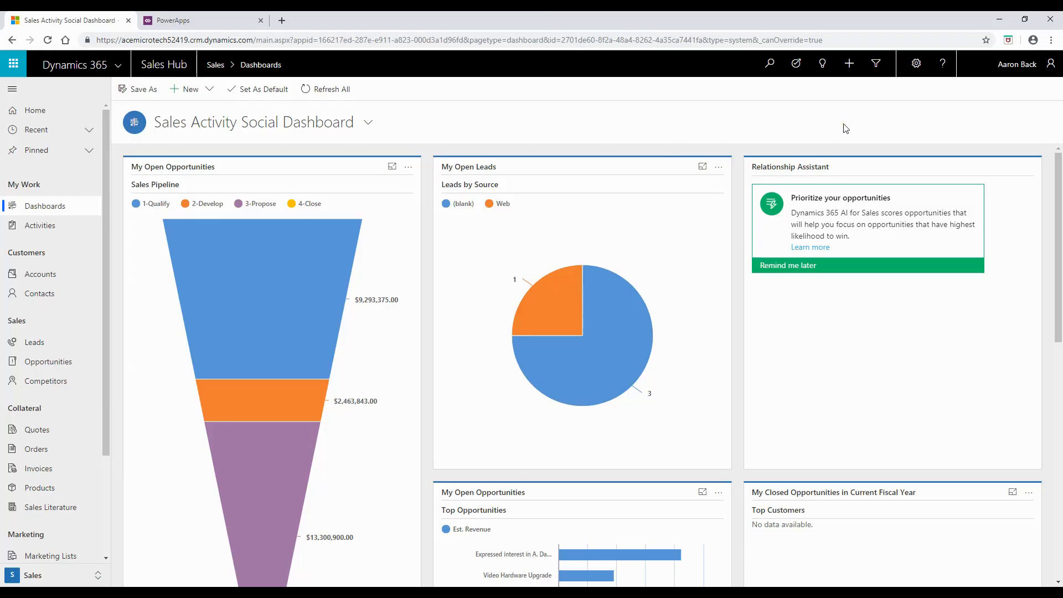
- Go to the advanced settings' Customizations area and open Customize the System in a maximized window
{"action": "left_click", "coordinate": [916, 66]}
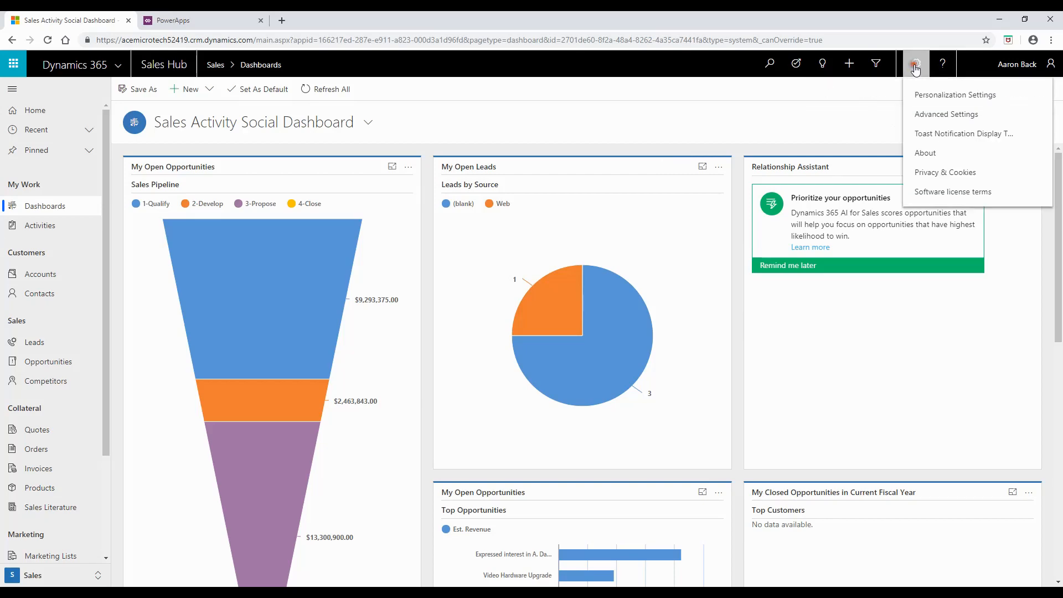
{"action": "left_click", "coordinate": [929, 115]}
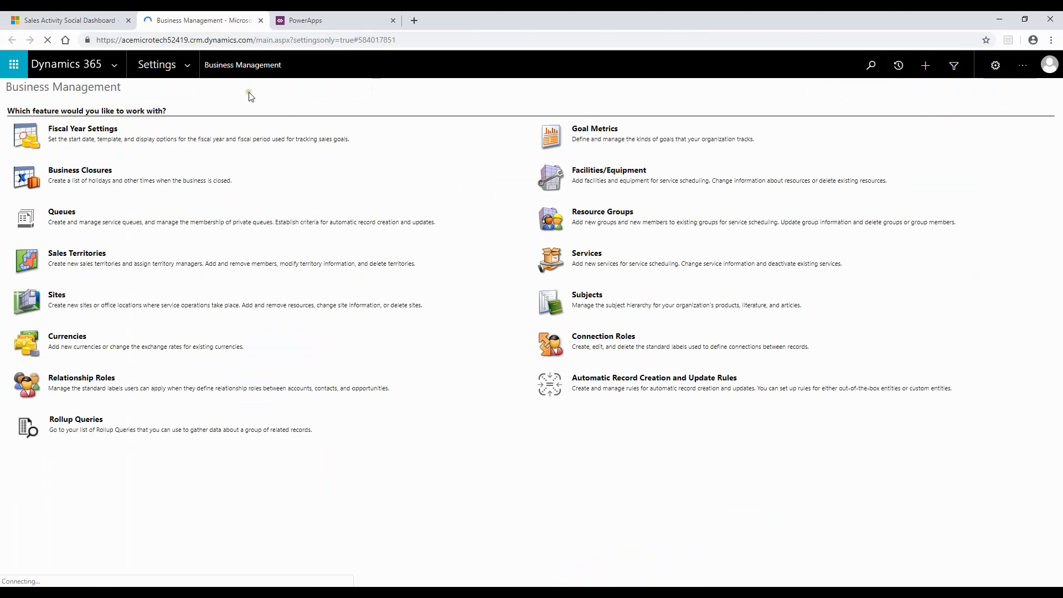
{"action": "left_click", "coordinate": [187, 67]}
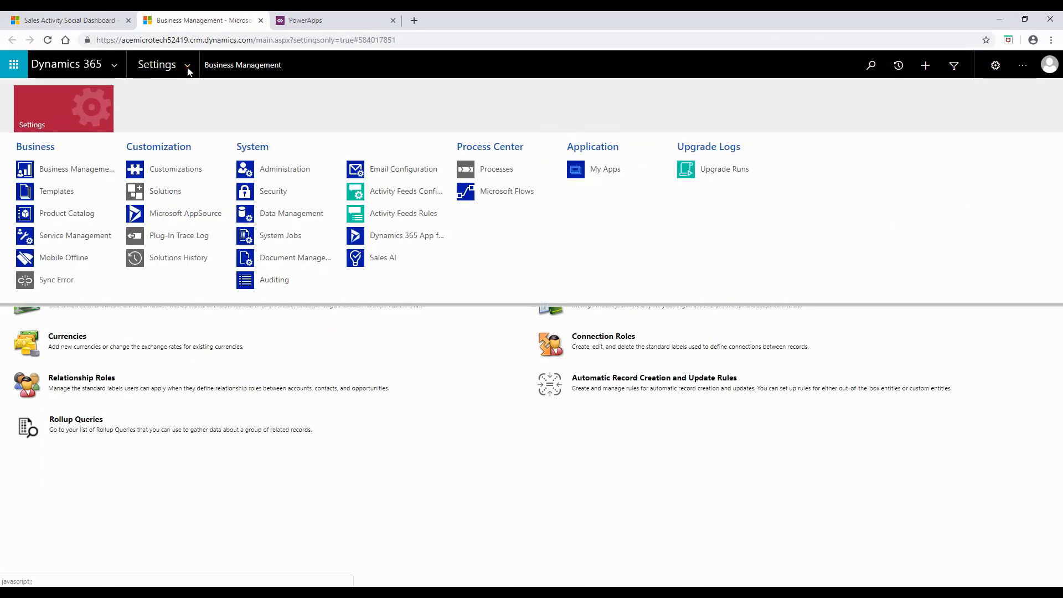
{"action": "left_click", "coordinate": [163, 178]}
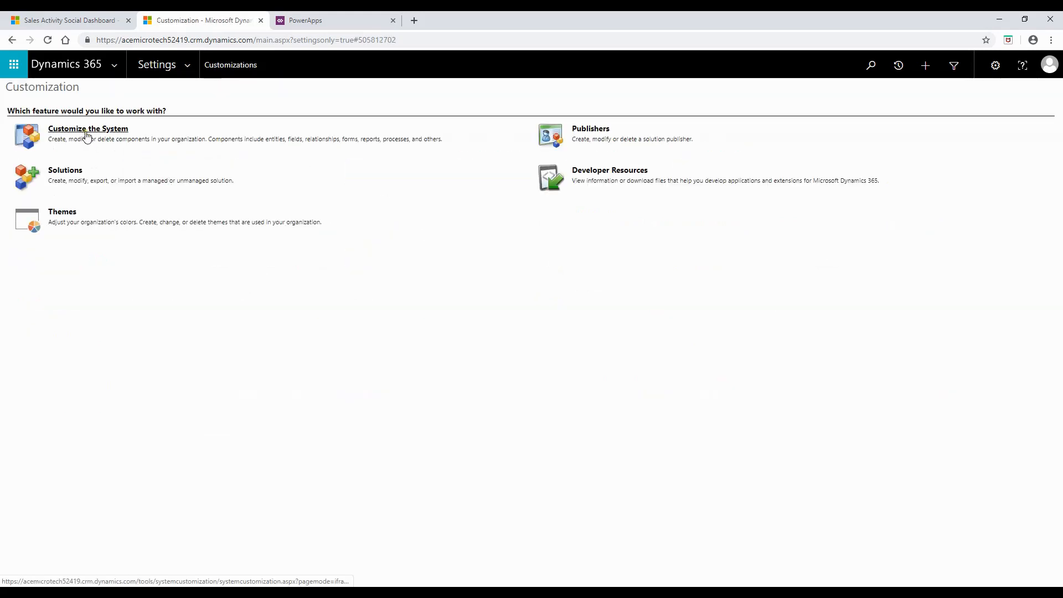
{"action": "left_click", "coordinate": [87, 133]}
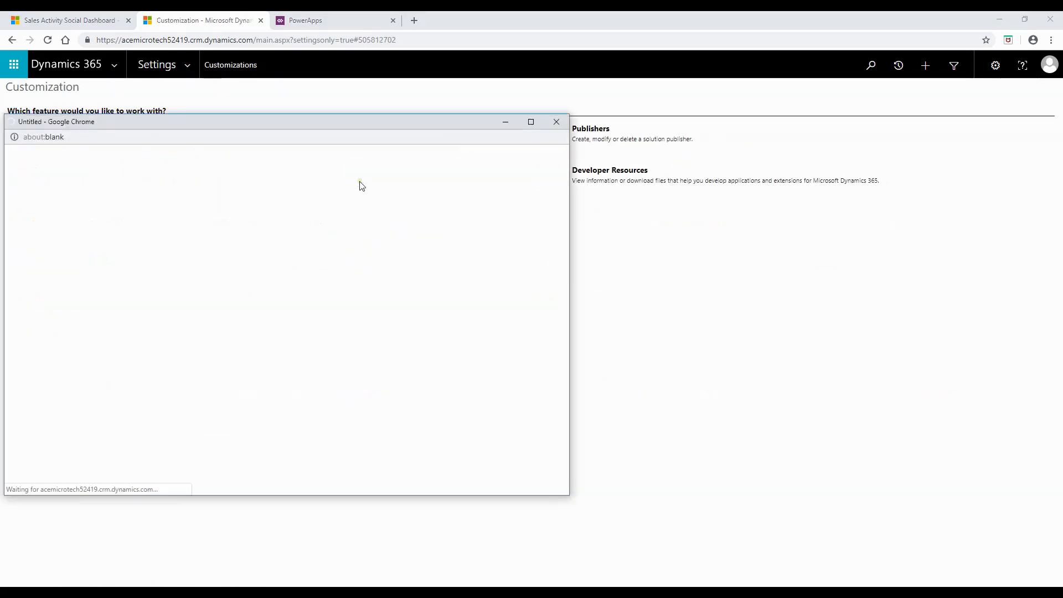
{"action": "left_click", "coordinate": [531, 122]}
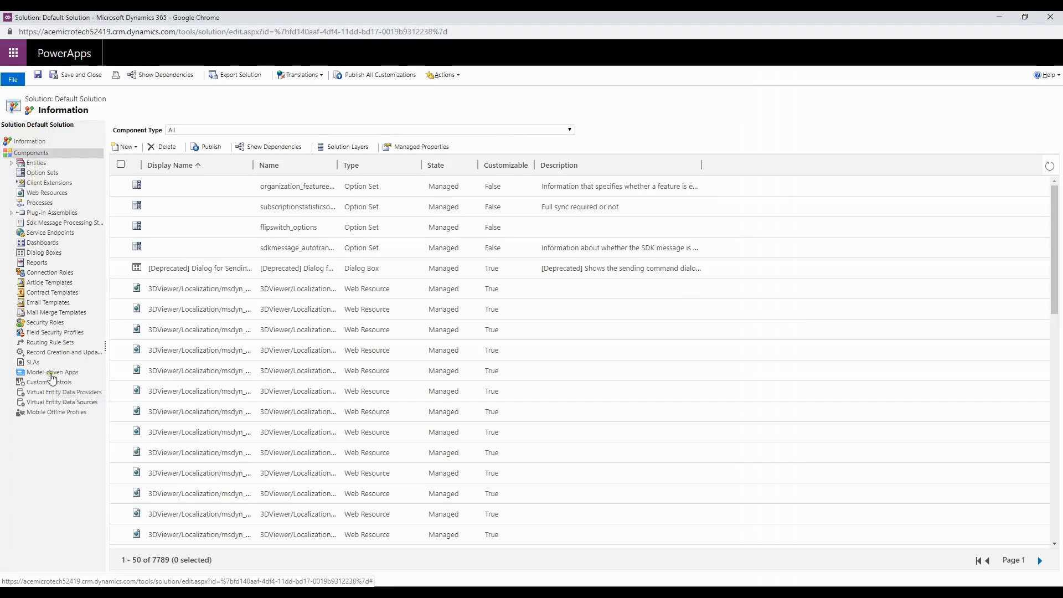
- Show the Default Solution's model-driven apps and start a new app in a maximized App Designer window
{"action": "left_click", "coordinate": [52, 373]}
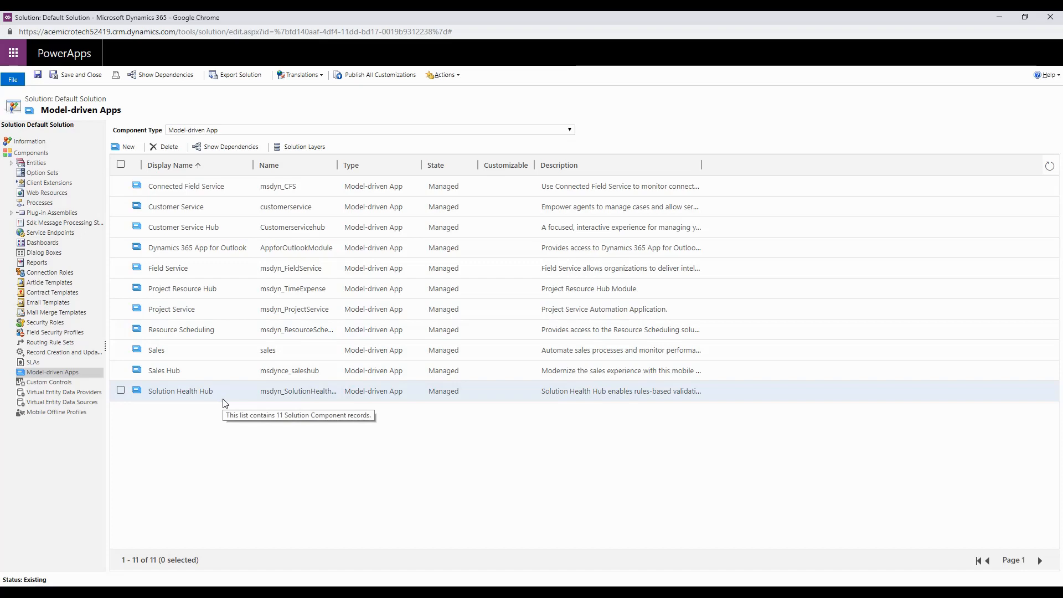
{"action": "left_click", "coordinate": [128, 148]}
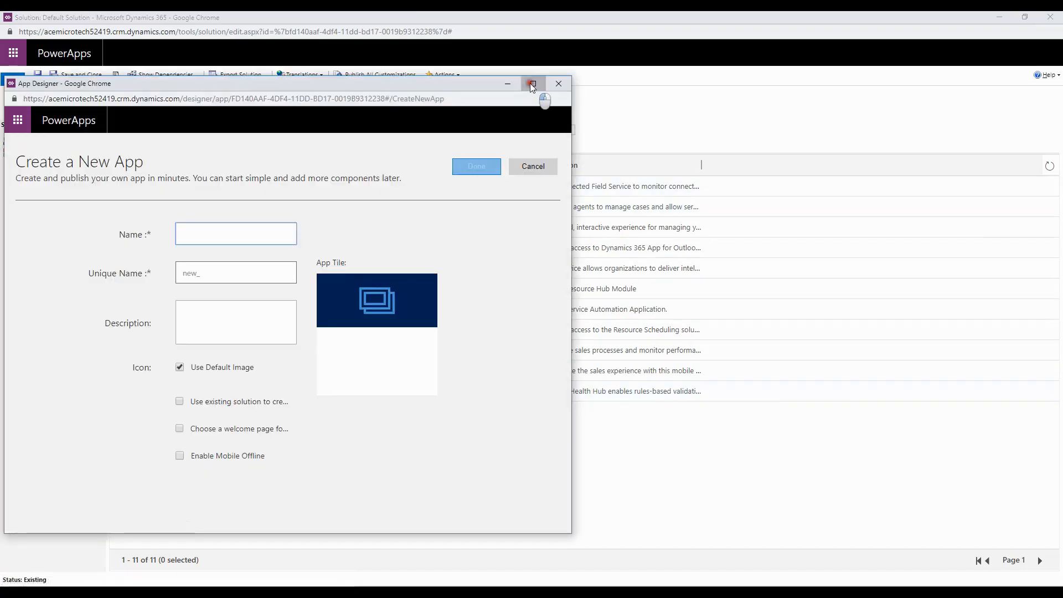
{"action": "left_click", "coordinate": [532, 84]}
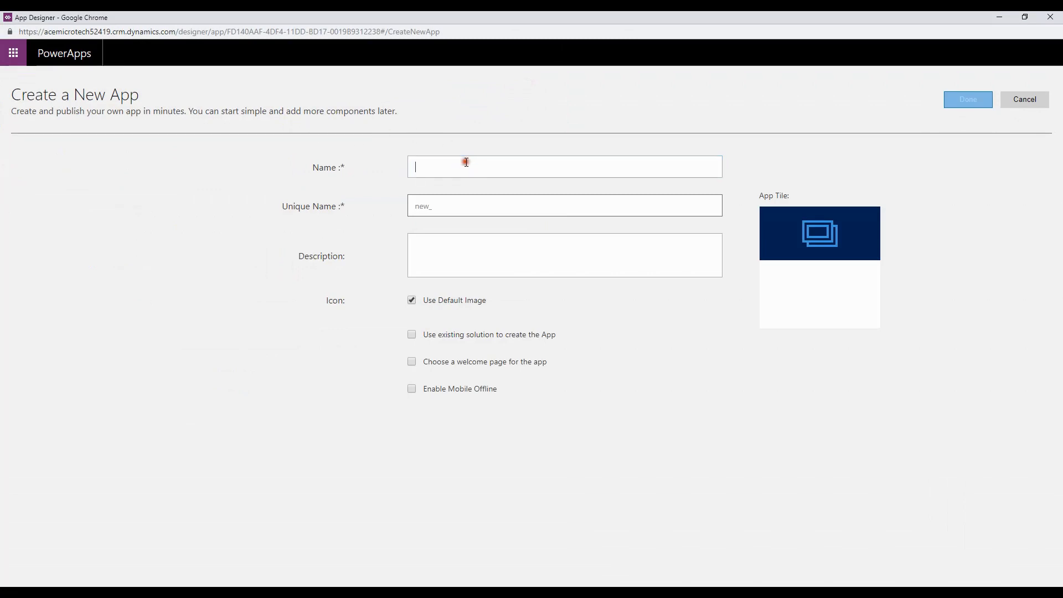
- Name the new app Sales Custom and choose to create it from an existing solution
{"action": "type", "text": "Sa"}
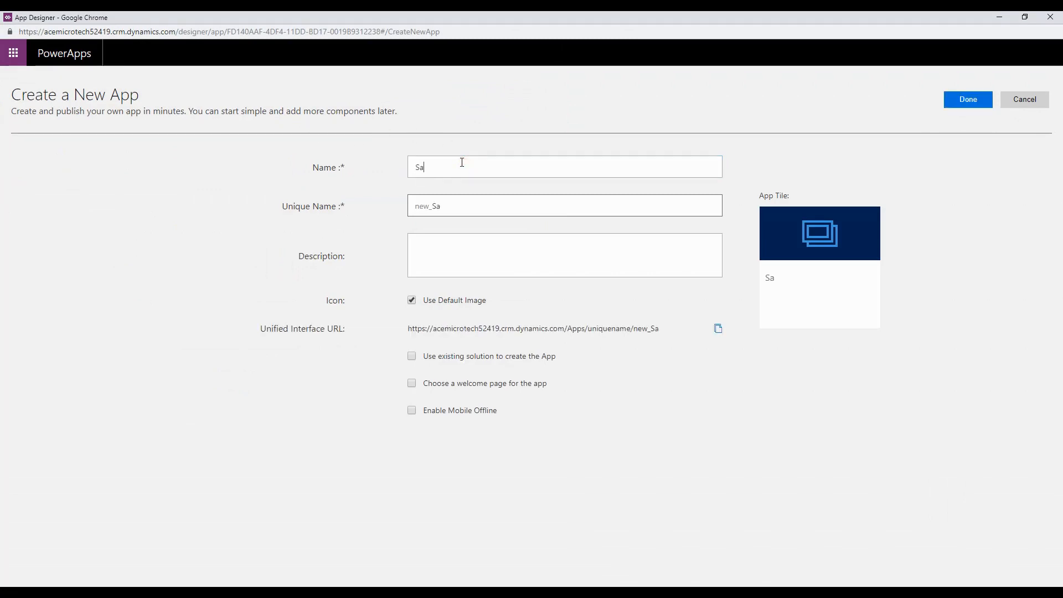
{"action": "type", "text": "les Custom"}
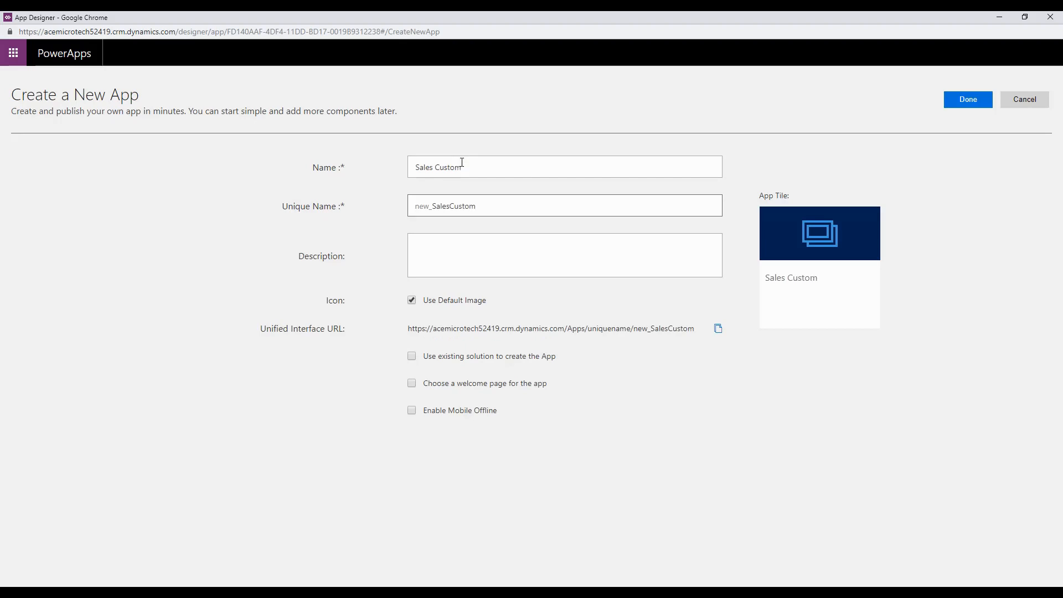
{"action": "left_click", "coordinate": [477, 243]}
{"action": "left_click", "coordinate": [475, 243]}
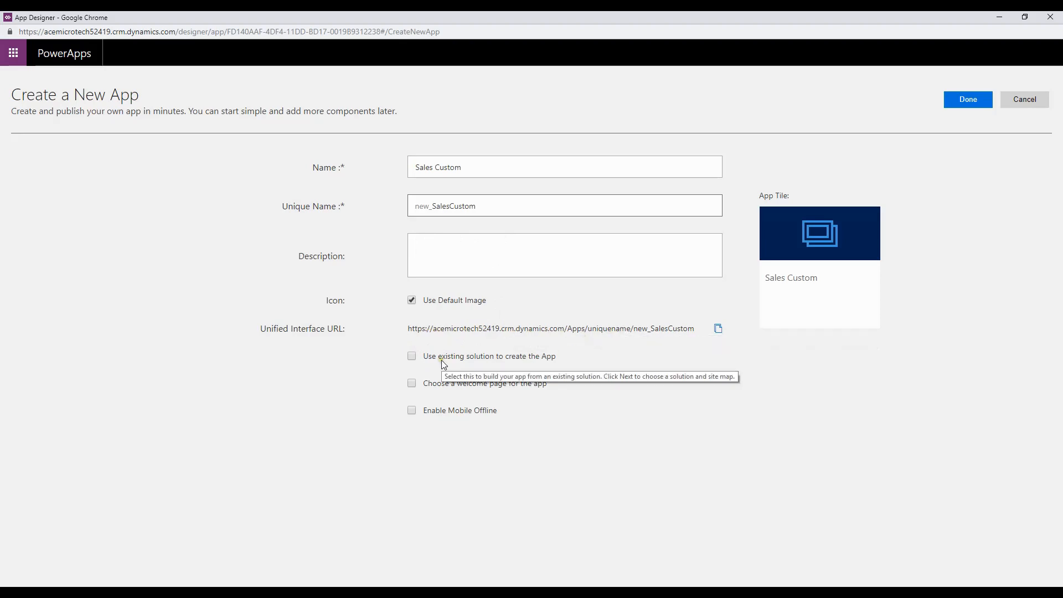
{"action": "left_click", "coordinate": [411, 357]}
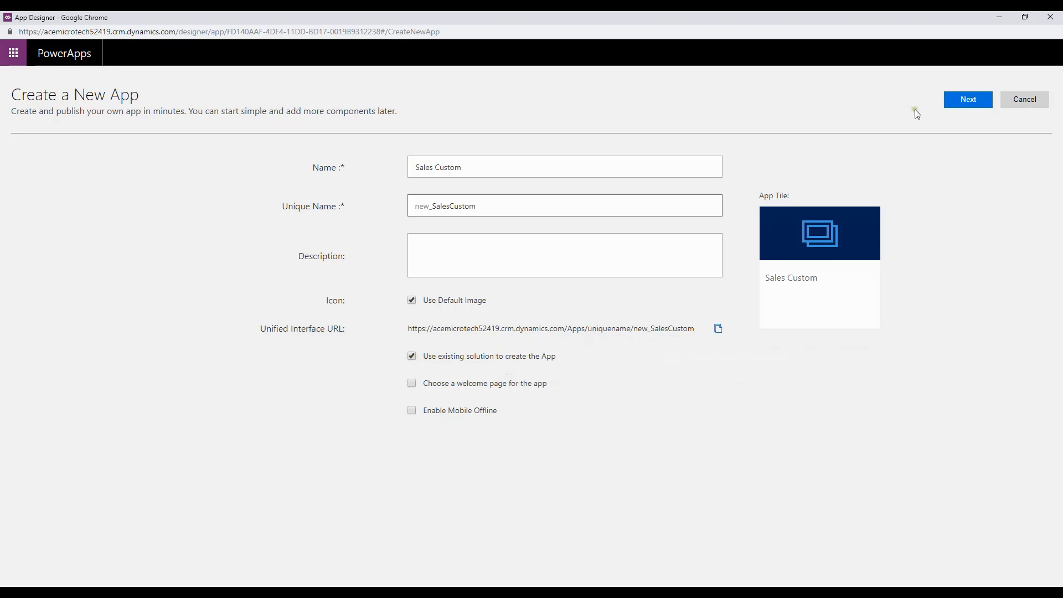
{"action": "left_click", "coordinate": [964, 101]}
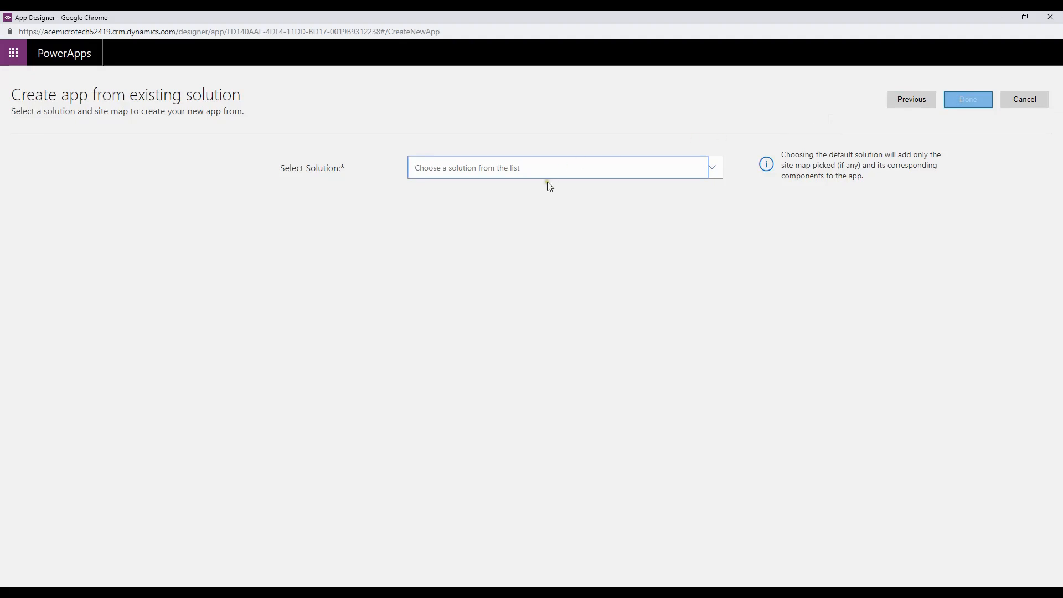
- Select Default Solution as the solution the new app is built from
{"action": "left_click", "coordinate": [713, 167]}
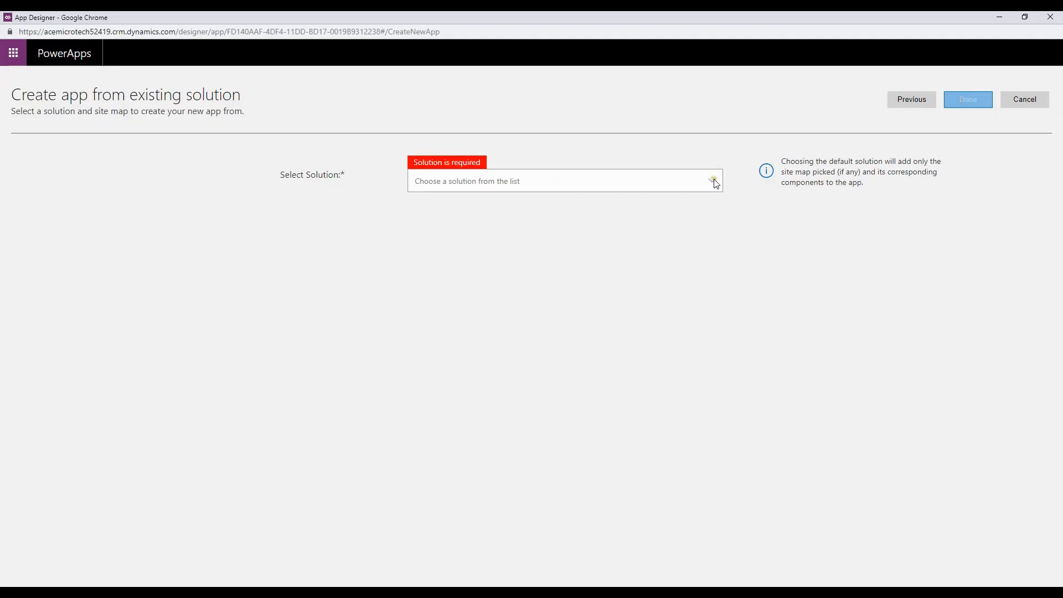
{"action": "left_click", "coordinate": [713, 180]}
{"action": "scroll", "coordinate": [548, 237], "scroll_direction": "down", "scroll_amount": 1}
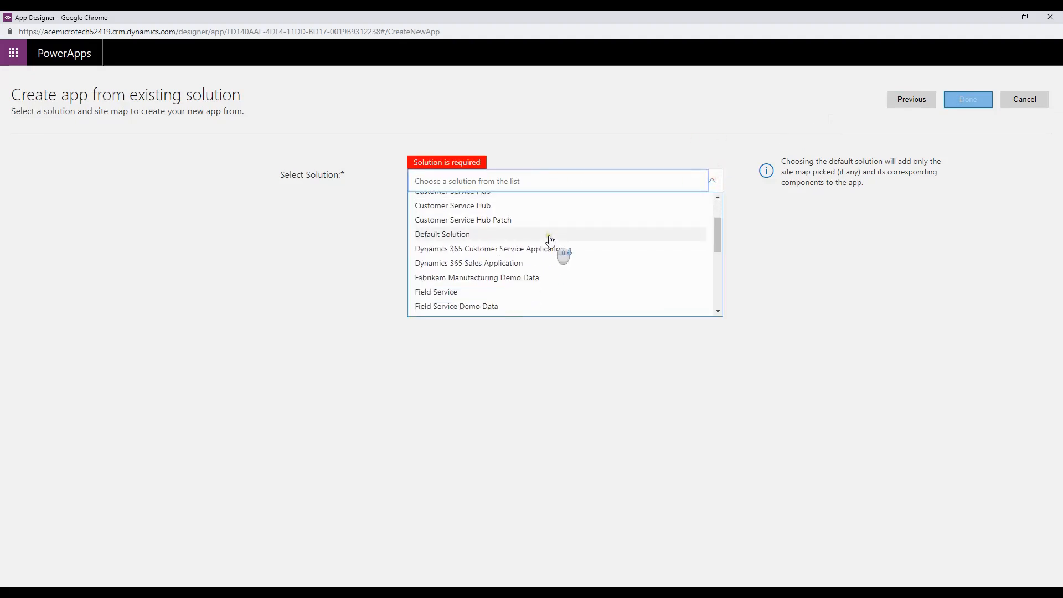
{"action": "left_click", "coordinate": [448, 235]}
- Select Sales Hub as the app's site map and finish creating the app
{"action": "left_click", "coordinate": [717, 236]}
{"action": "left_click", "coordinate": [713, 246]}
{"action": "scroll", "coordinate": [530, 303], "scroll_direction": "down", "scroll_amount": 2}
{"action": "scroll", "coordinate": [532, 310], "scroll_direction": "down", "scroll_amount": 1}
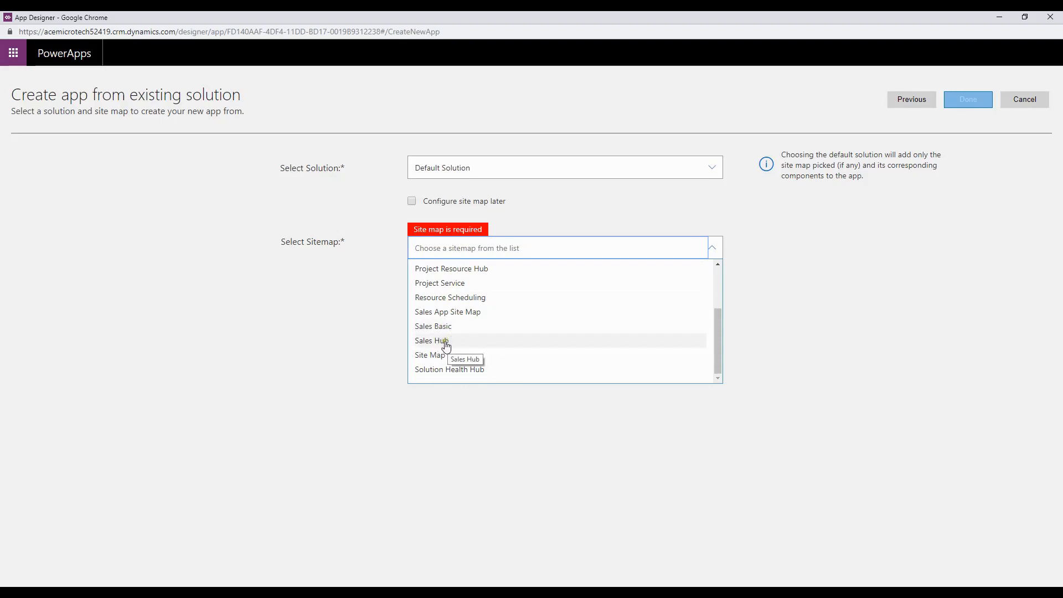
{"action": "left_click", "coordinate": [440, 341]}
{"action": "left_click", "coordinate": [967, 99]}
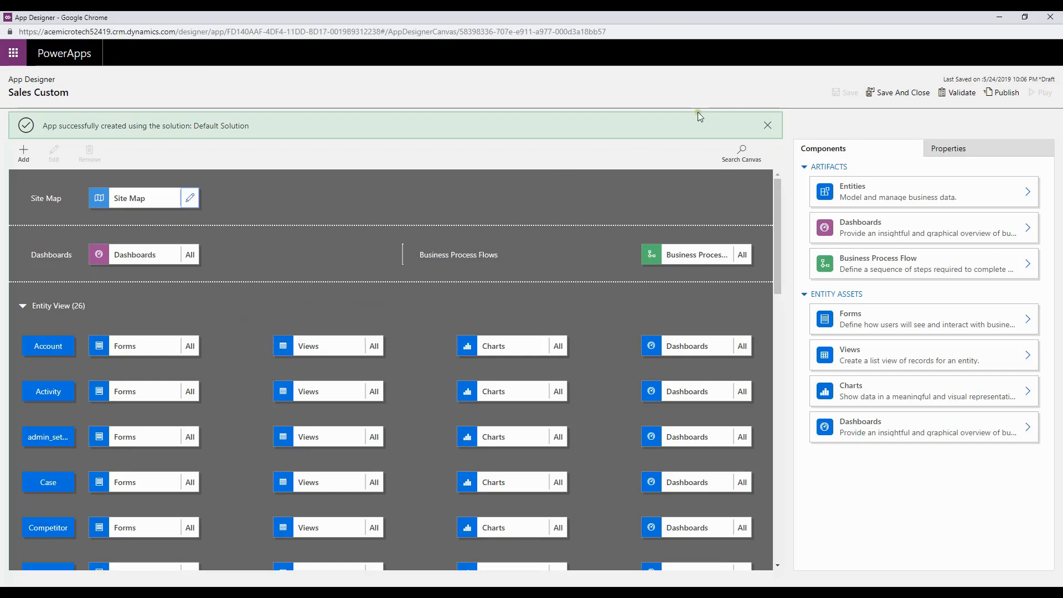
- Open the app's site map for editing and delete the Training and App Settings areas
{"action": "scroll", "coordinate": [218, 343], "scroll_direction": "down", "scroll_amount": 8}
{"action": "scroll", "coordinate": [218, 354], "scroll_direction": "down", "scroll_amount": 10}
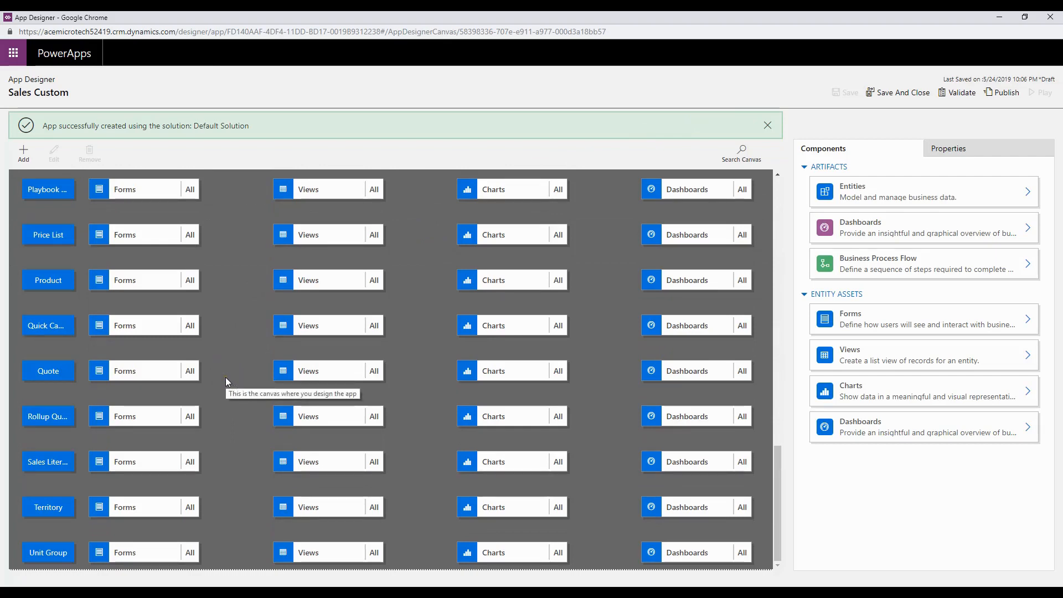
{"action": "scroll", "coordinate": [225, 376], "scroll_direction": "up", "scroll_amount": 15}
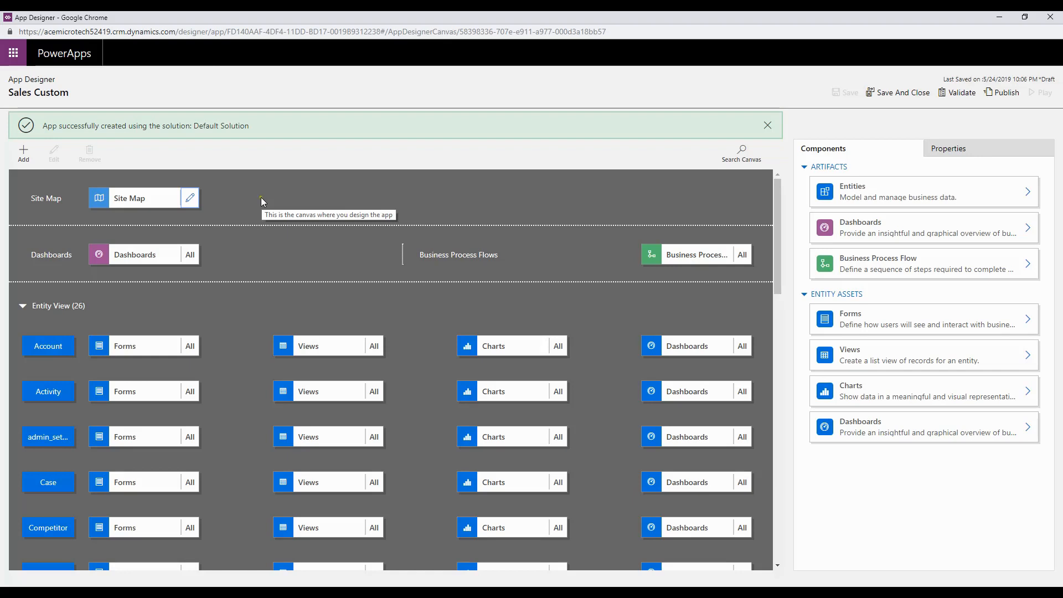
{"action": "left_click", "coordinate": [190, 198]}
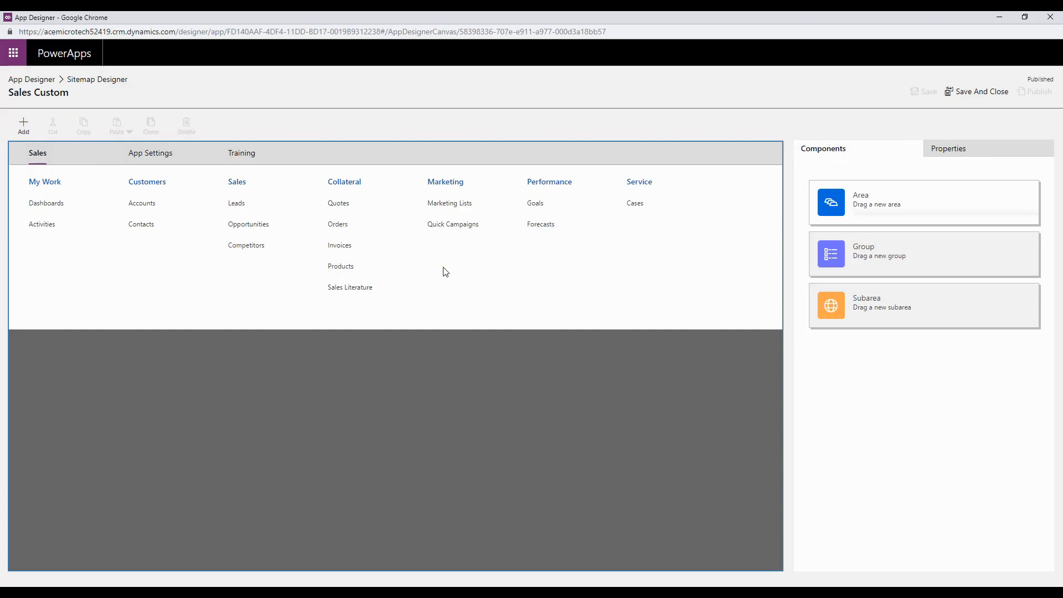
{"action": "left_click", "coordinate": [245, 154]}
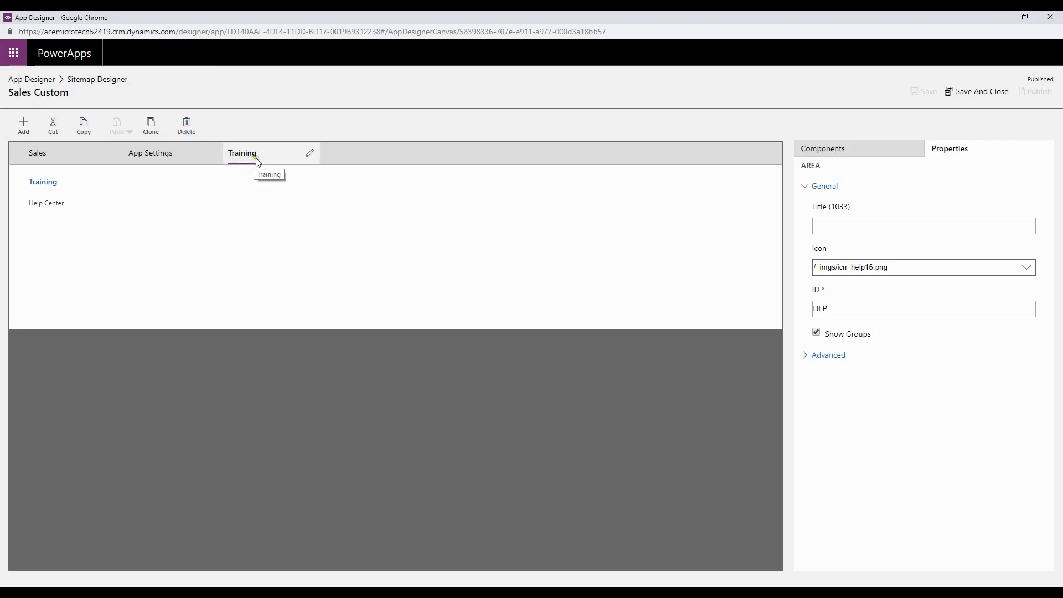
{"action": "left_click", "coordinate": [186, 125]}
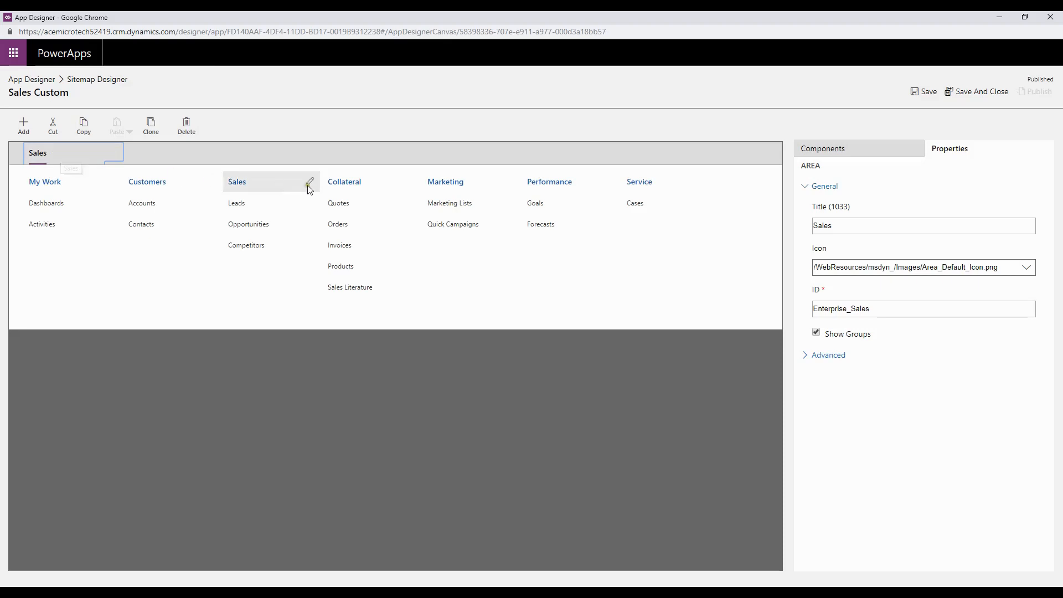
- Delete the Collateral, Marketing, Performance and Service groups from the Sales area of the site map
{"action": "left_click", "coordinate": [344, 180]}
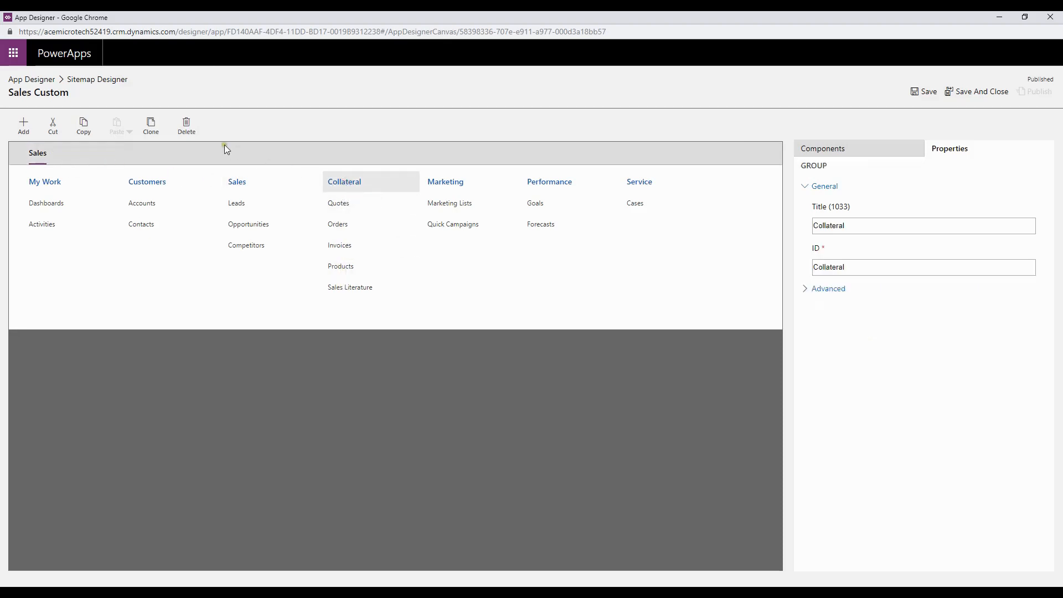
{"action": "left_click", "coordinate": [187, 125]}
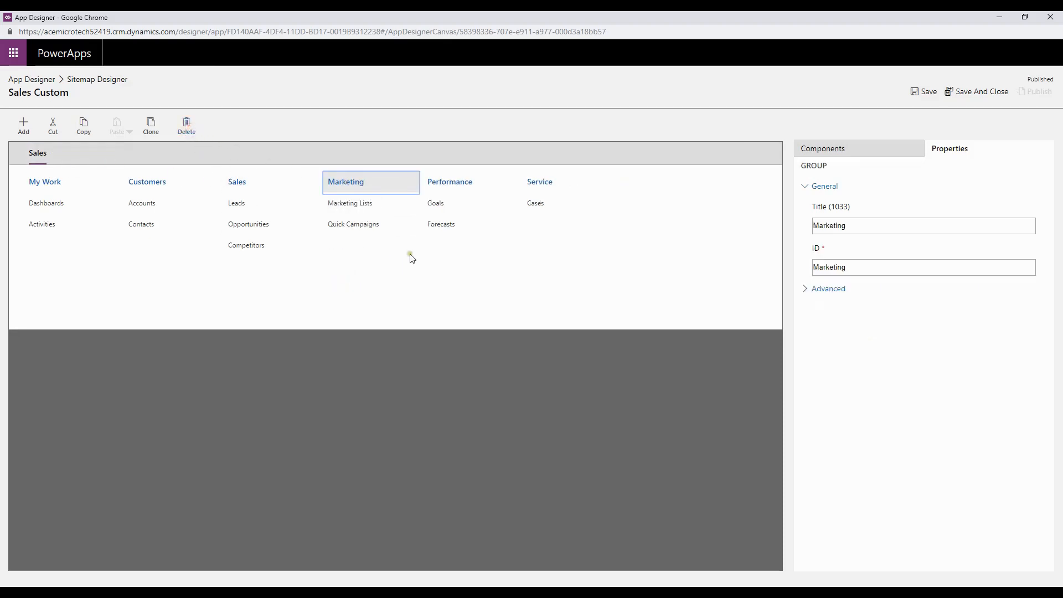
{"action": "left_click", "coordinate": [187, 136]}
{"action": "left_click", "coordinate": [185, 133]}
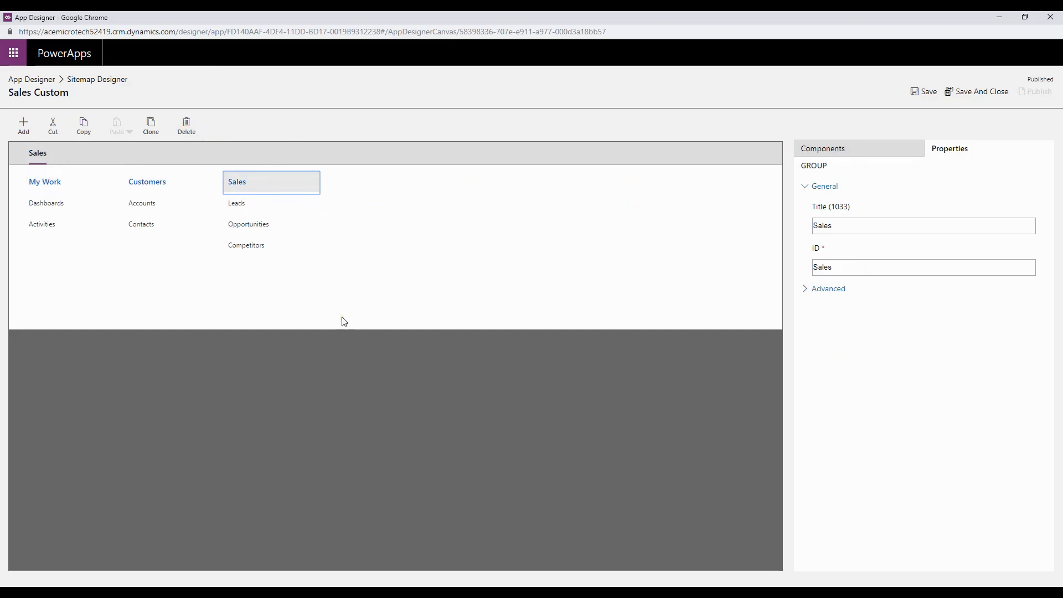
- Save and publish the site map, and return to the app's design canvas
{"action": "left_click", "coordinate": [921, 93]}
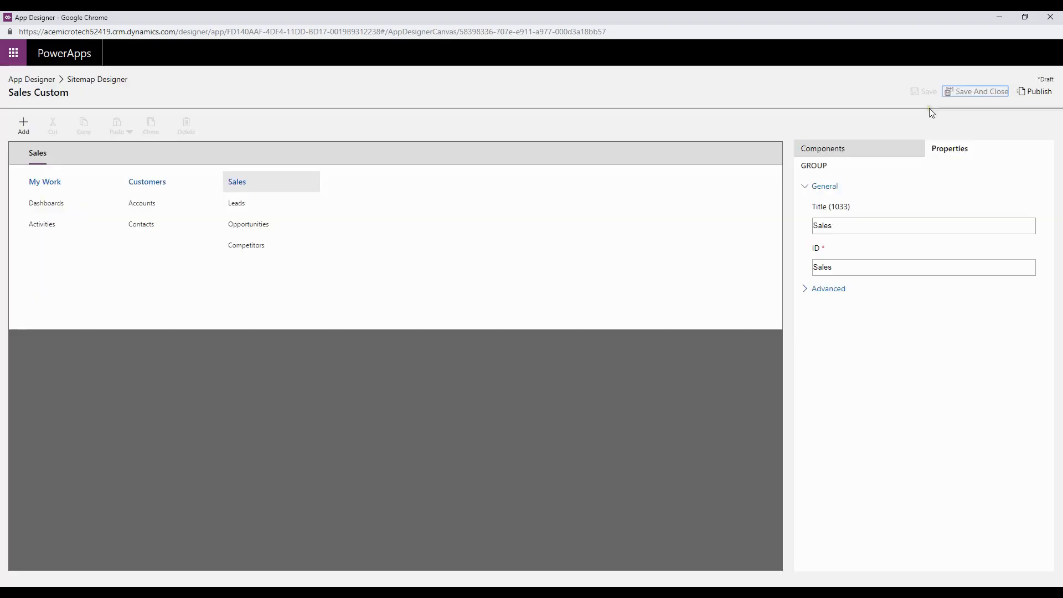
{"action": "left_click", "coordinate": [1034, 92]}
{"action": "left_click", "coordinate": [32, 81]}
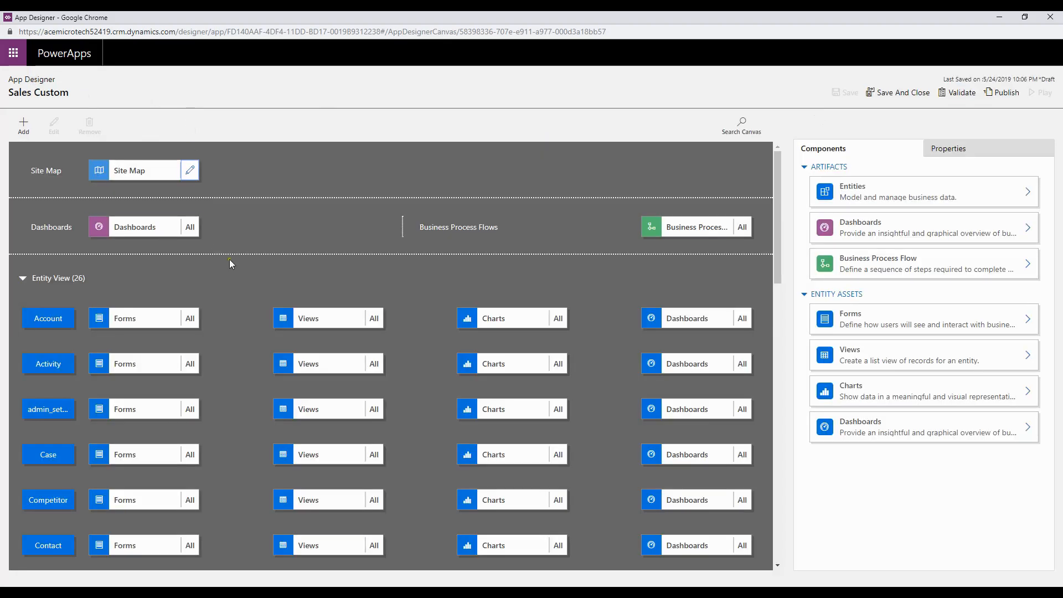
- Review the entities in the app and examine the forms and views included for the Account entity
{"action": "scroll", "coordinate": [251, 341], "scroll_direction": "down", "scroll_amount": 10}
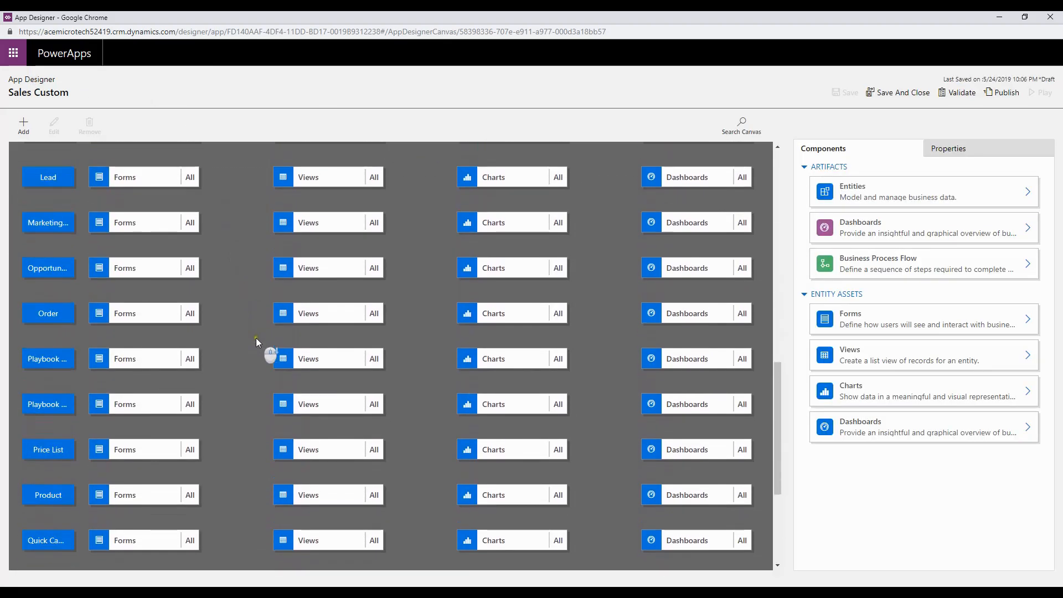
{"action": "scroll", "coordinate": [251, 356], "scroll_direction": "down", "scroll_amount": 3}
{"action": "scroll", "coordinate": [251, 354], "scroll_direction": "up", "scroll_amount": 7}
{"action": "scroll", "coordinate": [251, 353], "scroll_direction": "up", "scroll_amount": 10}
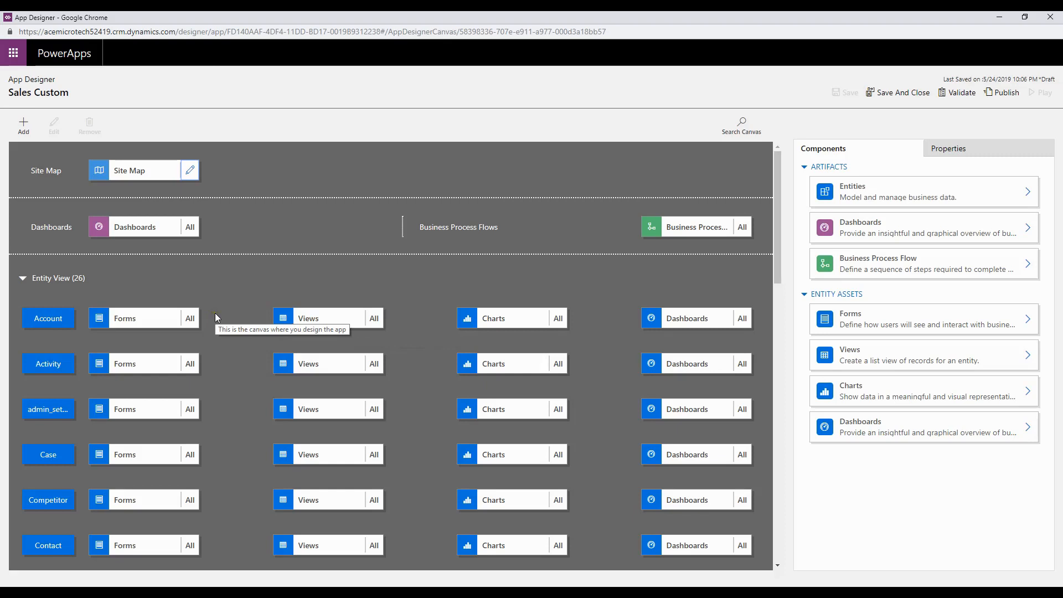
{"action": "left_click", "coordinate": [144, 315]}
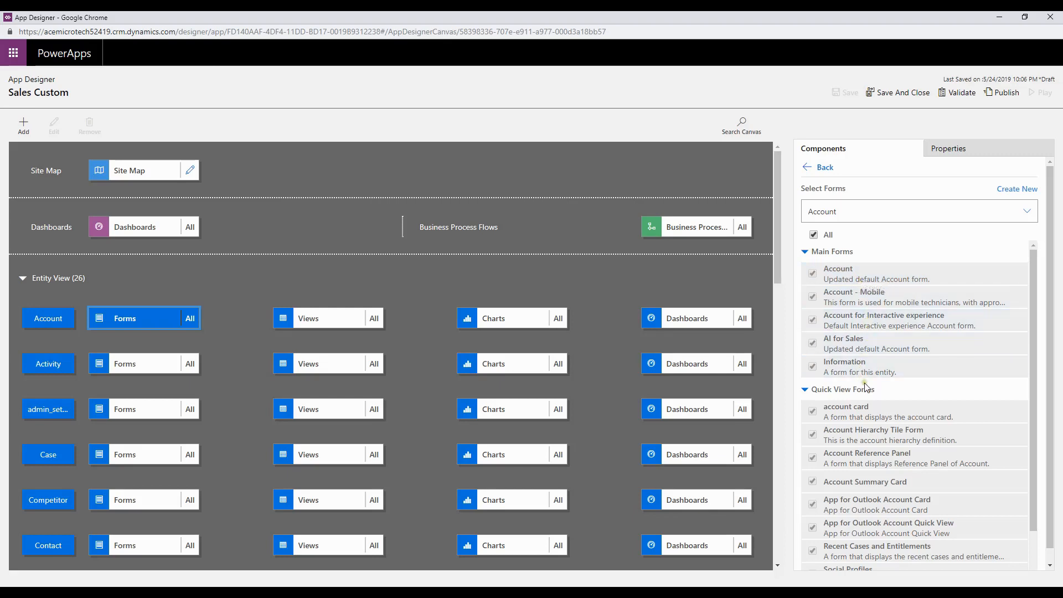
{"action": "scroll", "coordinate": [870, 387], "scroll_direction": "down", "scroll_amount": 1}
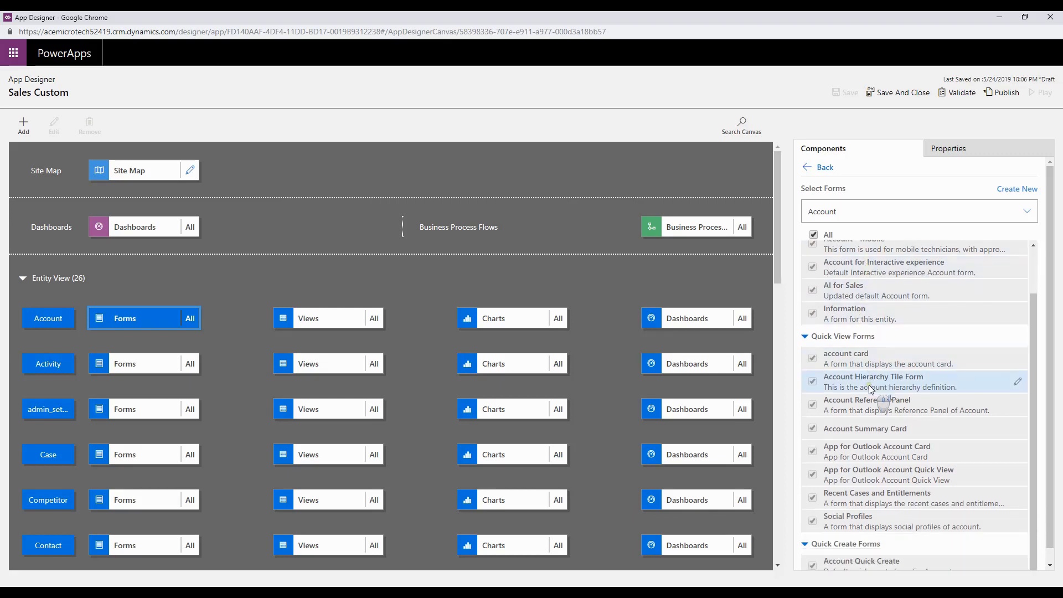
{"action": "left_click", "coordinate": [309, 319]}
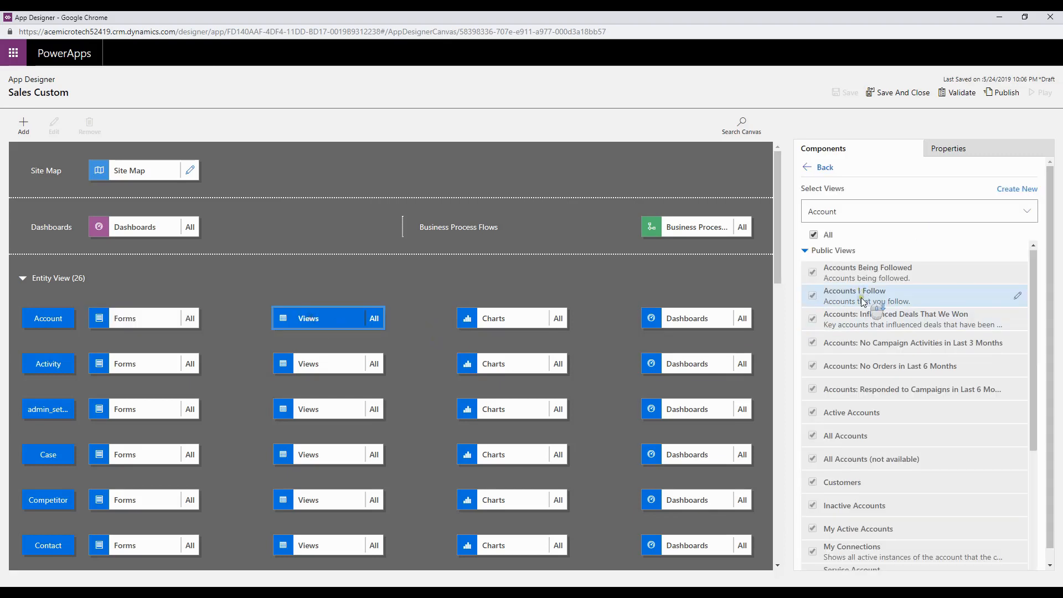
- Review the Account entity's views and try restricting them by clearing the selection of all views
{"action": "scroll", "coordinate": [872, 360], "scroll_direction": "down", "scroll_amount": 3}
{"action": "scroll", "coordinate": [872, 360], "scroll_direction": "up", "scroll_amount": 3}
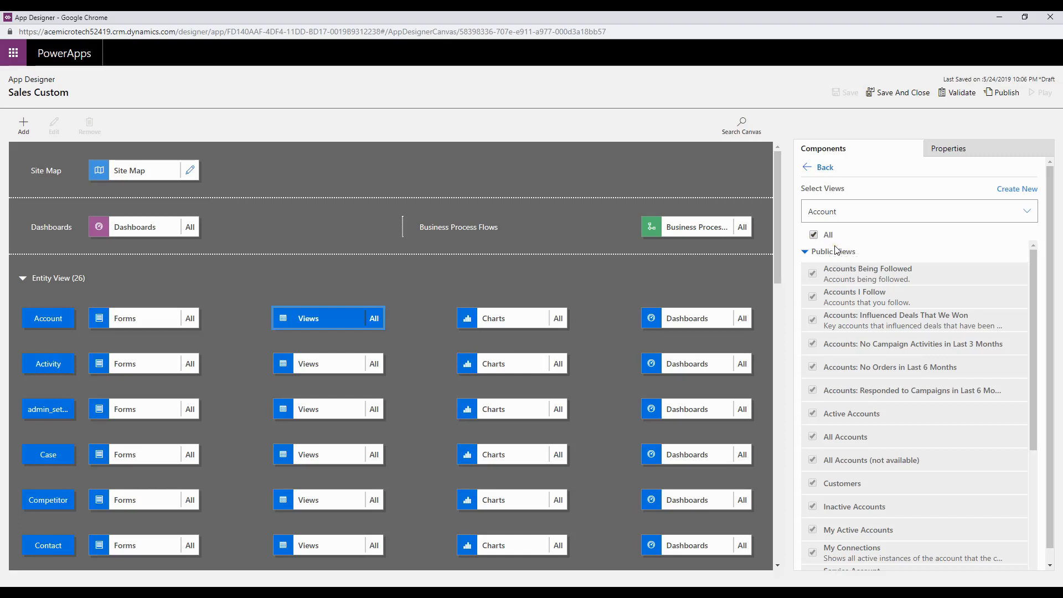
{"action": "left_click", "coordinate": [814, 236]}
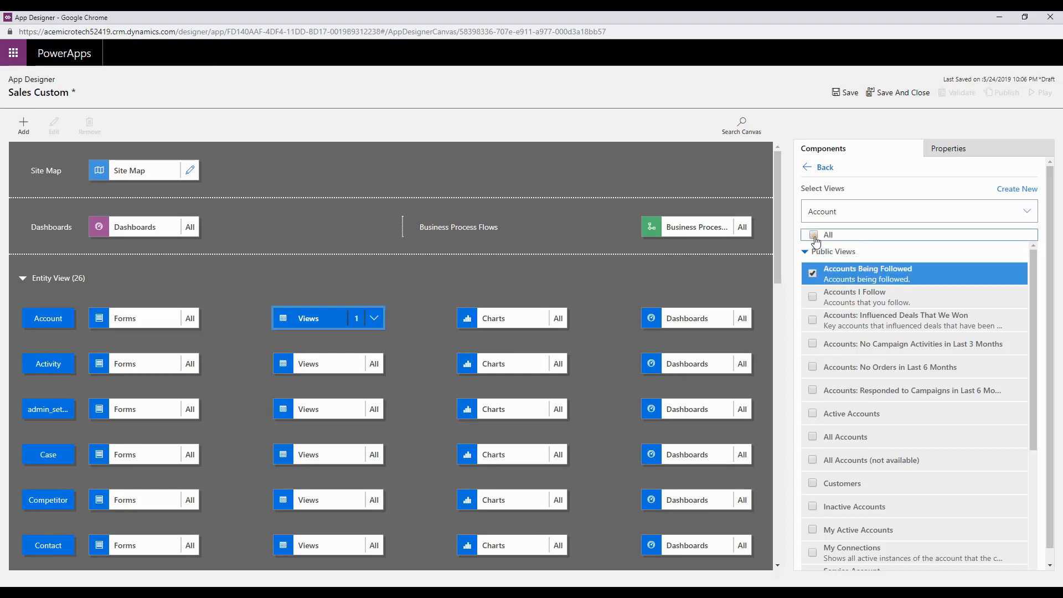
{"action": "scroll", "coordinate": [832, 300], "scroll_direction": "down", "scroll_amount": 3}
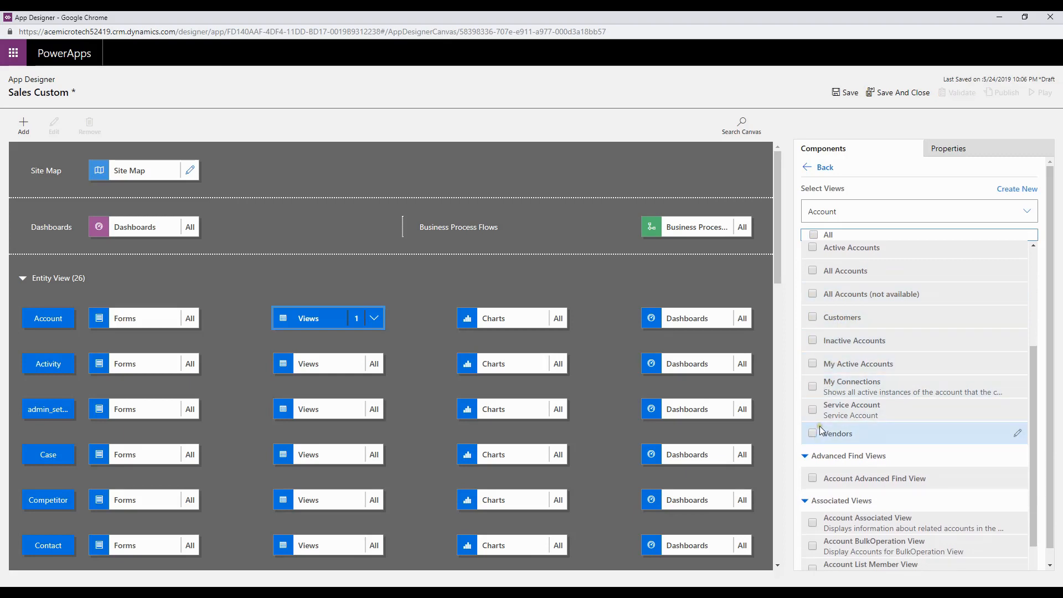
{"action": "scroll", "coordinate": [833, 410], "scroll_direction": "up", "scroll_amount": 3}
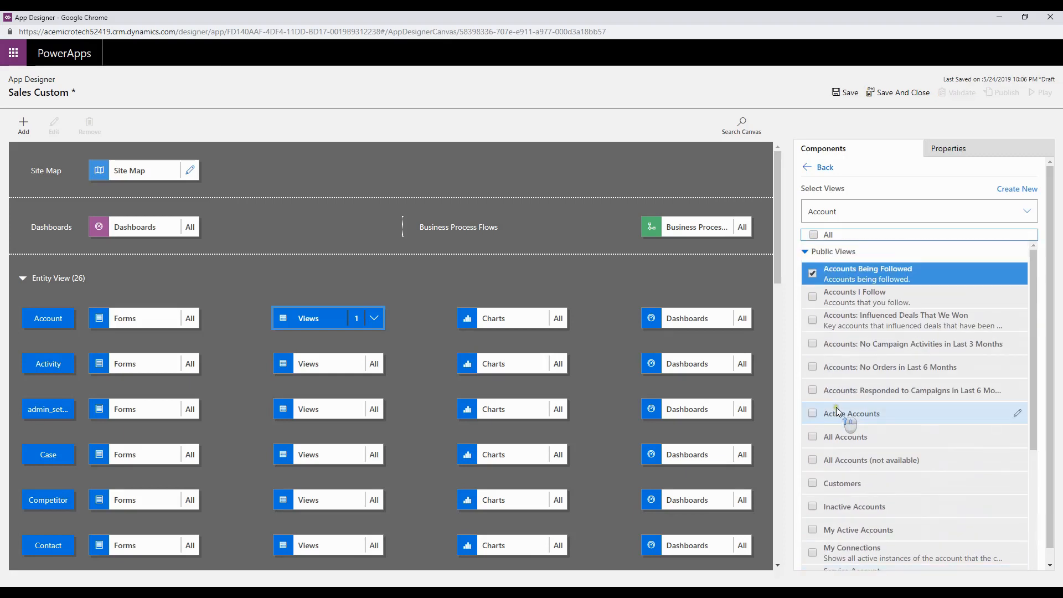
{"action": "left_click", "coordinate": [814, 236]}
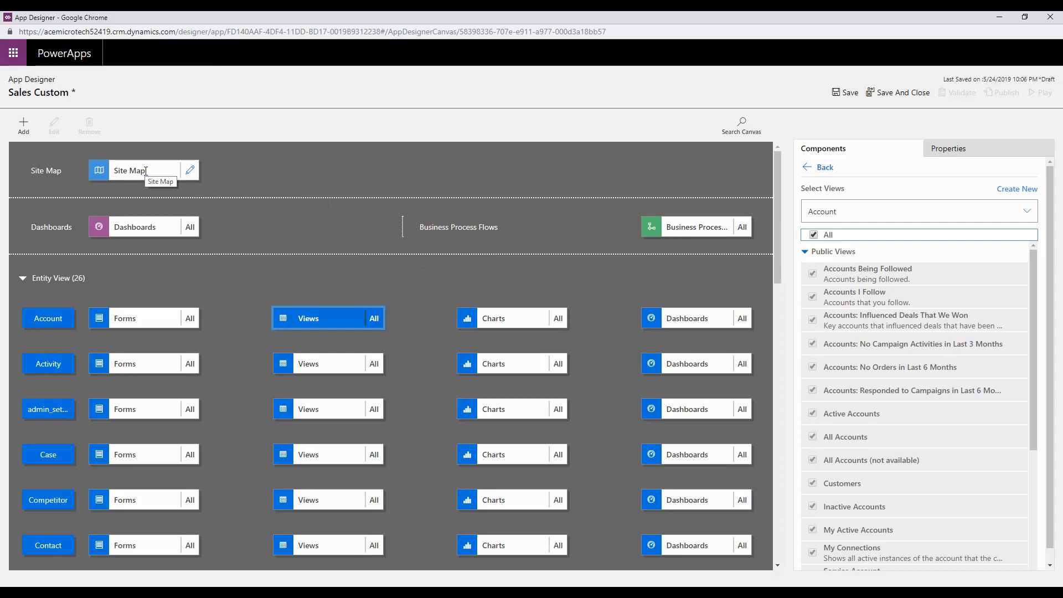
- Save and publish the Sales Custom app
{"action": "left_click", "coordinate": [845, 92]}
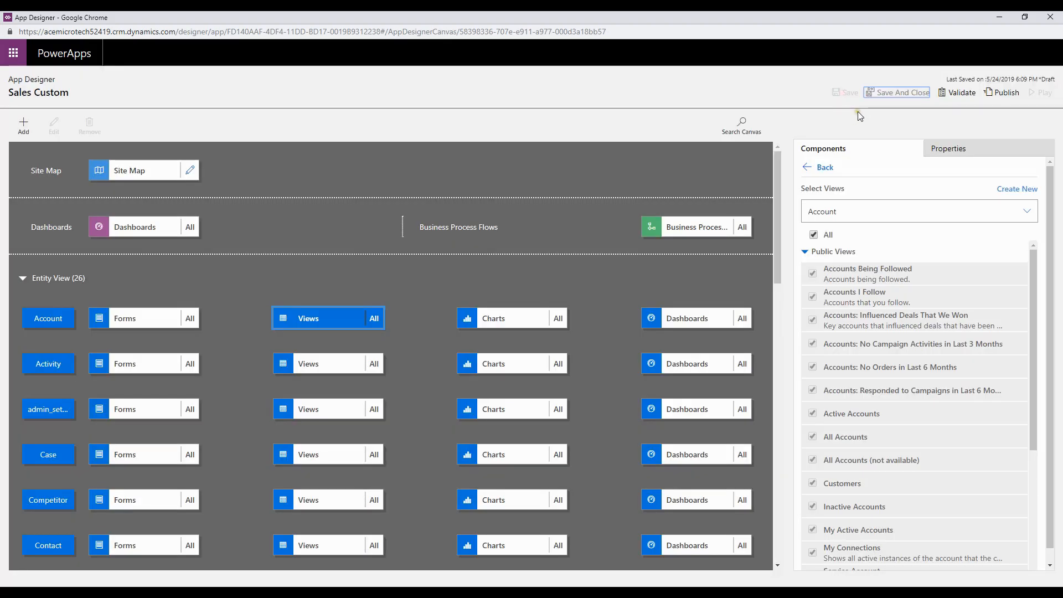
{"action": "left_click", "coordinate": [995, 93]}
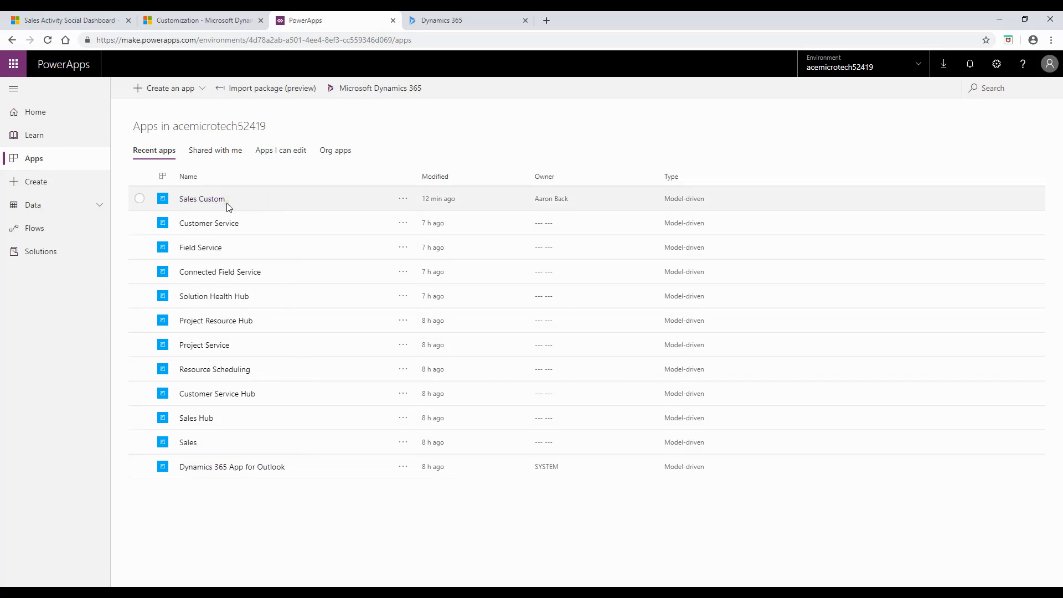
- Examine the creation form for a new model-driven app from the PowerApps apps list, and close it
{"action": "left_click", "coordinate": [198, 91]}
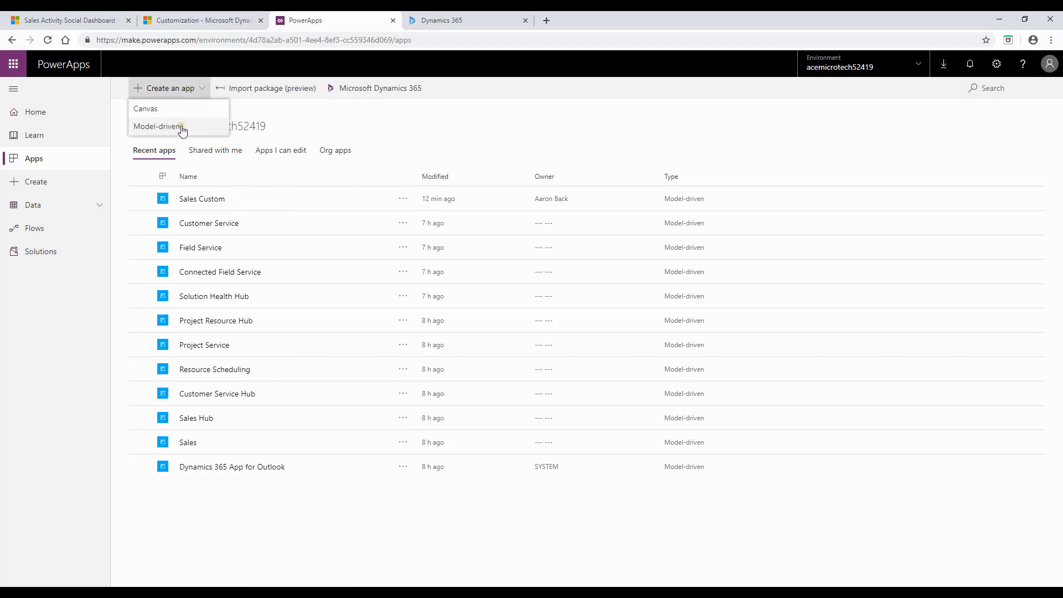
{"action": "left_click", "coordinate": [162, 131]}
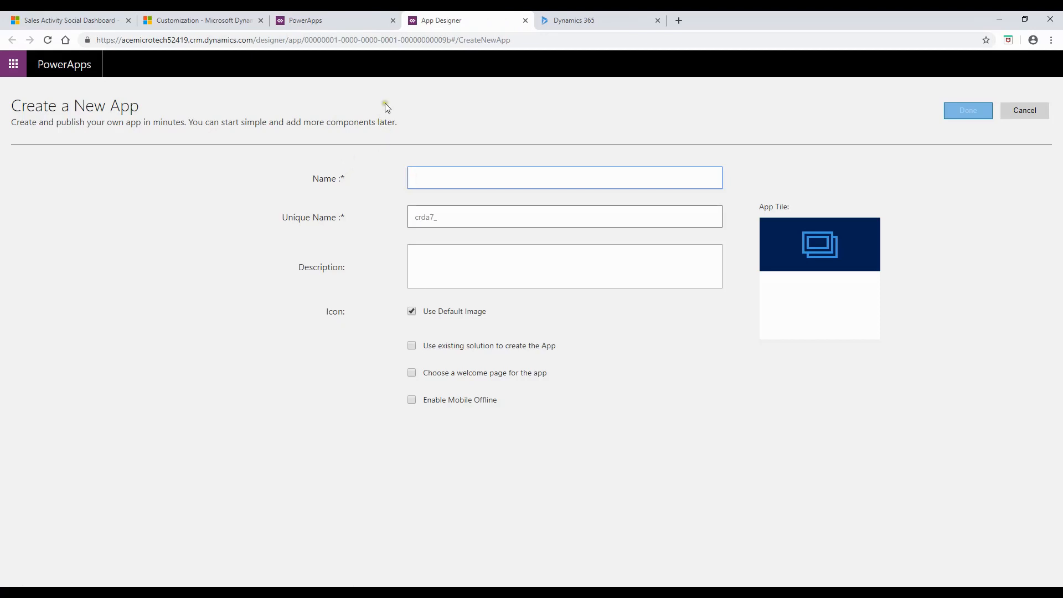
{"action": "left_click", "coordinate": [525, 20]}
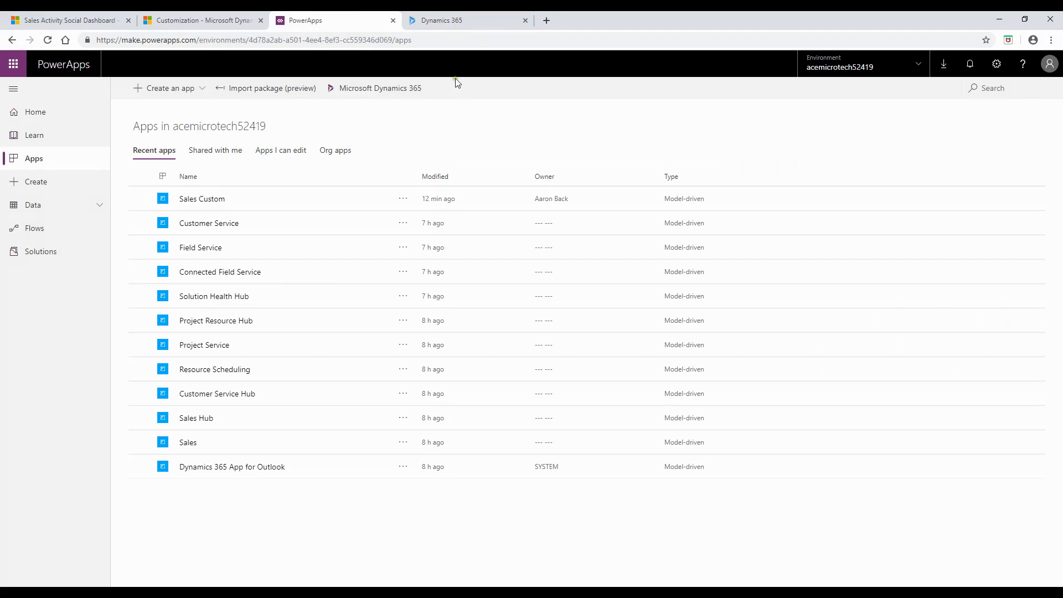
- Switch to the Dynamics 365 home page and open the Sales Custom app
{"action": "left_click", "coordinate": [453, 22]}
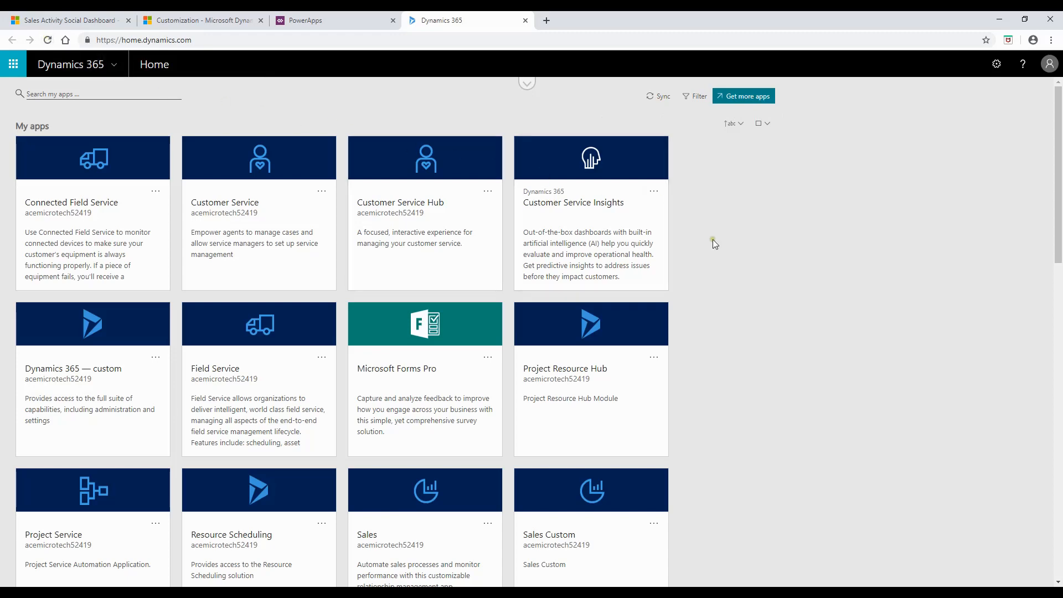
{"action": "scroll", "coordinate": [699, 281], "scroll_direction": "down", "scroll_amount": 3}
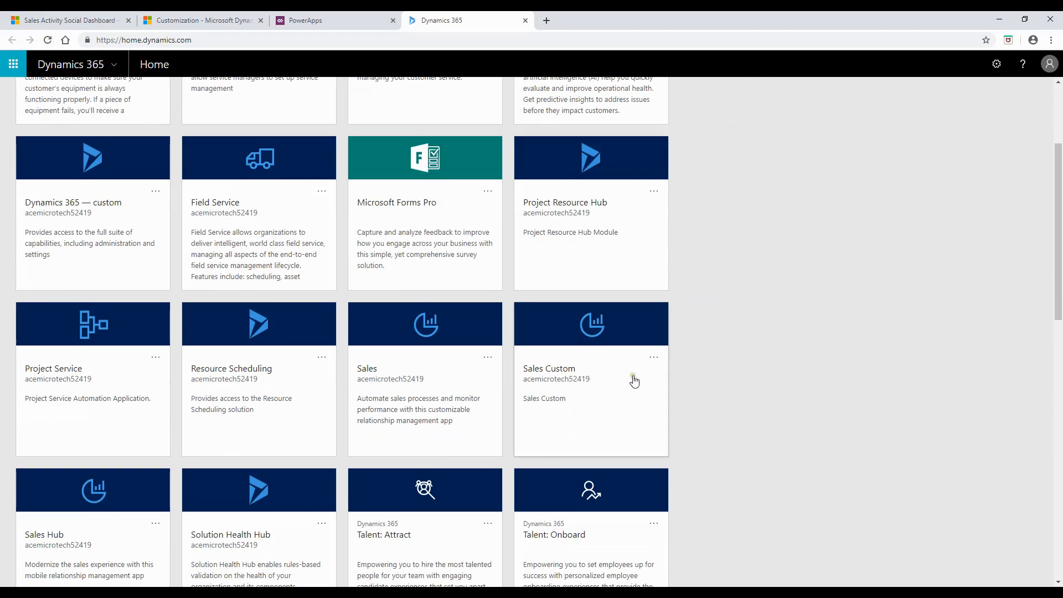
{"action": "left_click", "coordinate": [545, 373]}
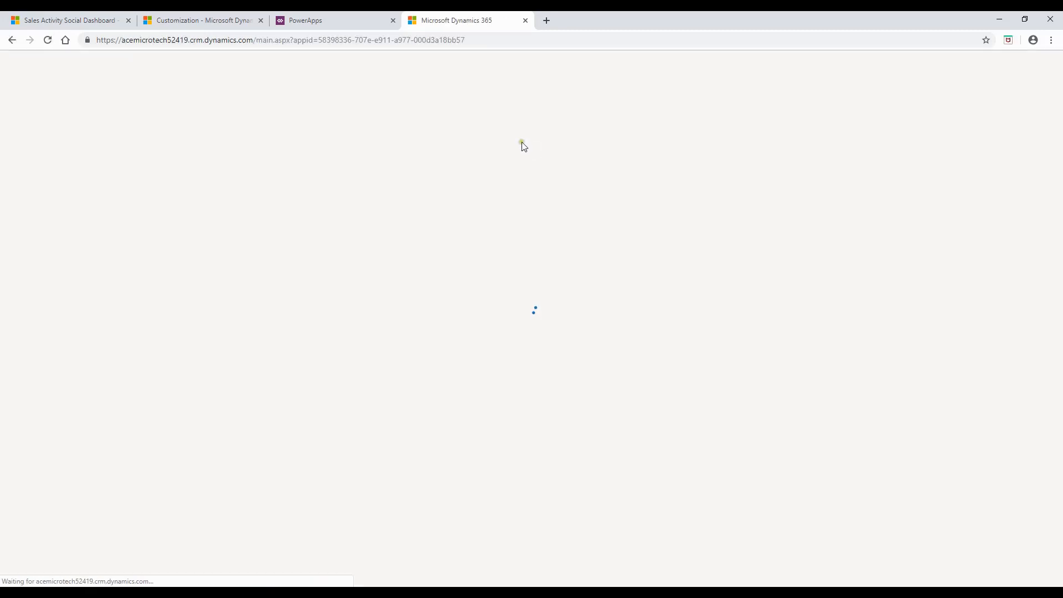